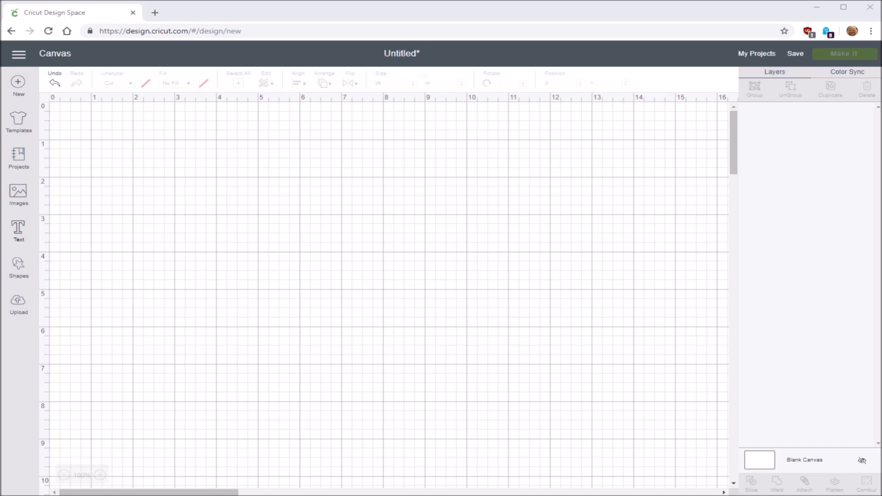
# Insert a square with unlocked proportions and size it to 4.0 inches wide by 5.25 inches high
pyautogui.click(17, 266)
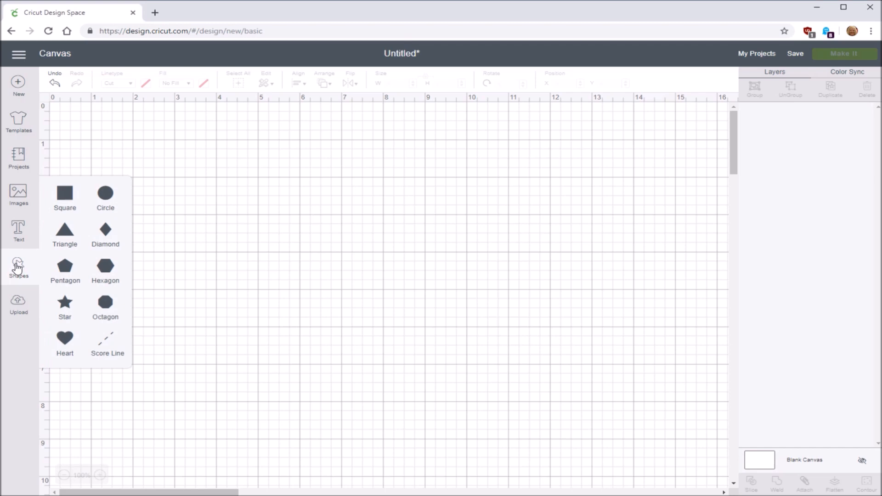
pyautogui.click(65, 194)
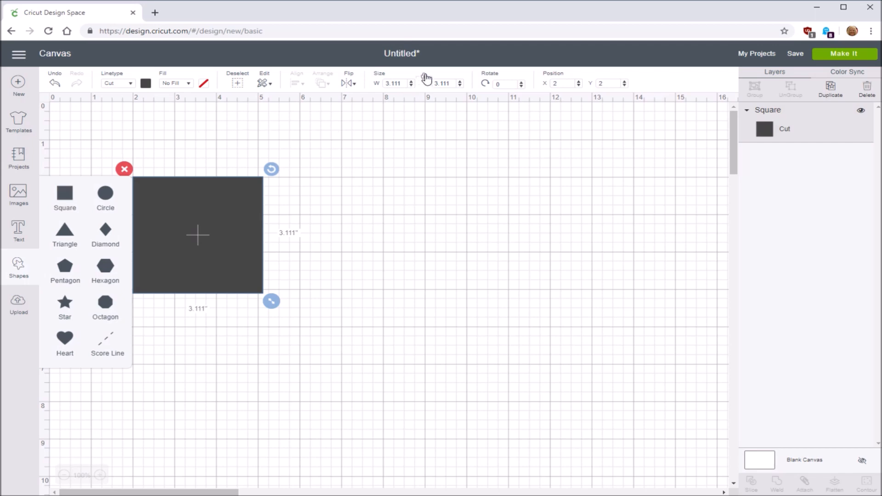
pyautogui.click(424, 76)
pyautogui.moveTo(403, 85); pyautogui.dragTo(376, 86)
pyautogui.write('4.0')
pyautogui.press('Return')
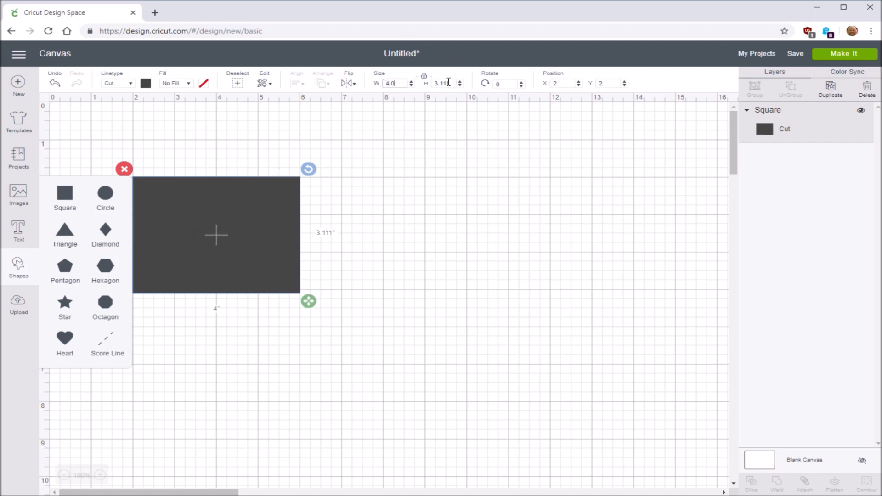
pyautogui.moveTo(452, 83); pyautogui.dragTo(432, 83)
pyautogui.write('5.25')
pyautogui.press('Return')
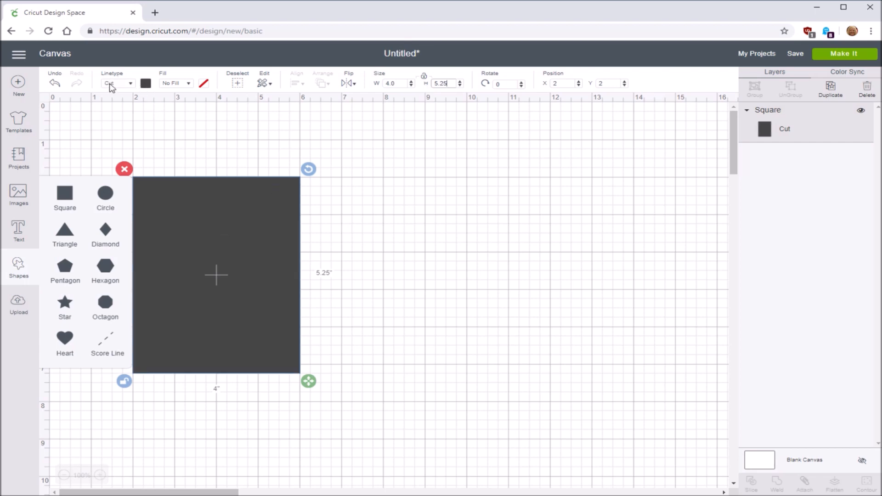
# Change the rectangle's material color to white and deselect it
pyautogui.click(146, 83)
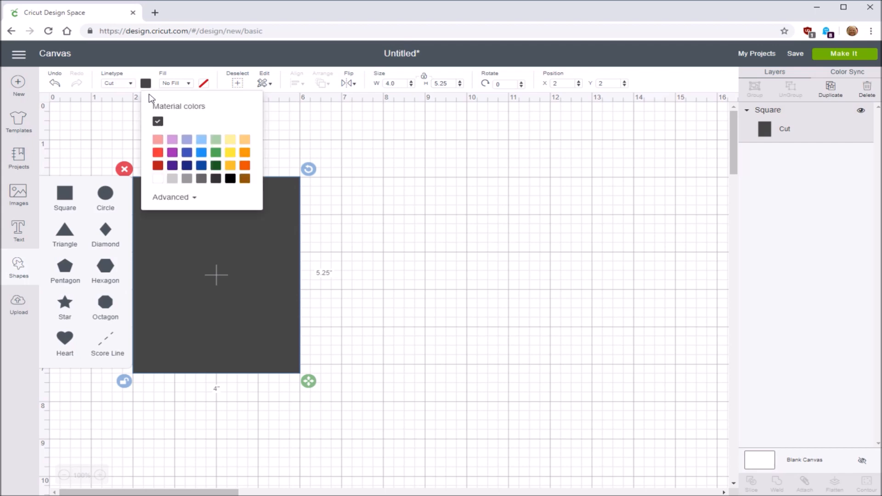
pyautogui.click(155, 179)
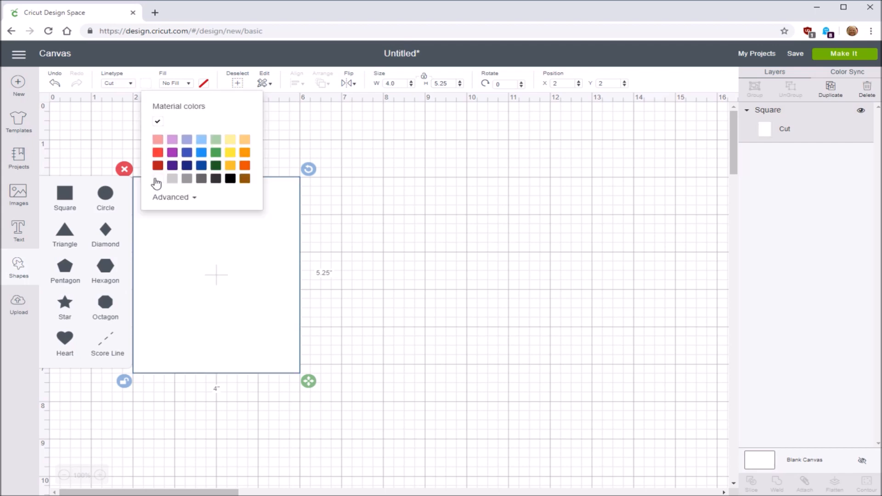
pyautogui.click(143, 403)
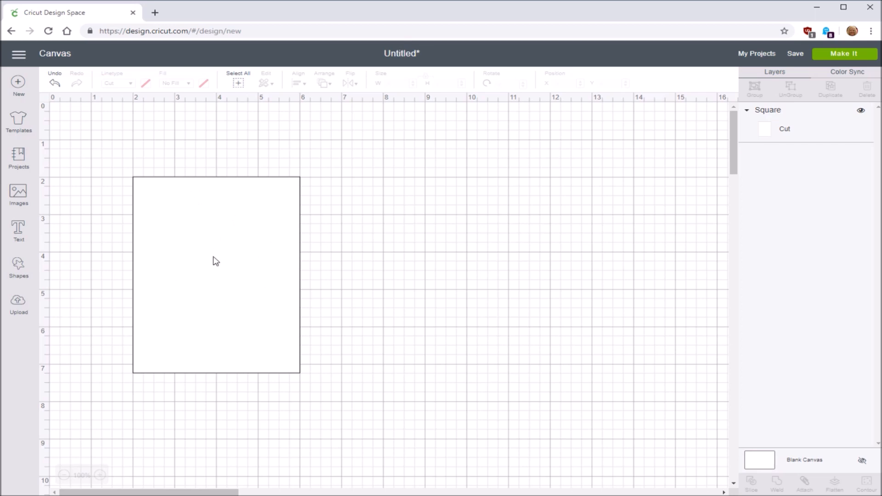
# Add the text "Grandma" below the rectangle in the Close to My Heart - Flower Market 1 font
pyautogui.click(21, 232)
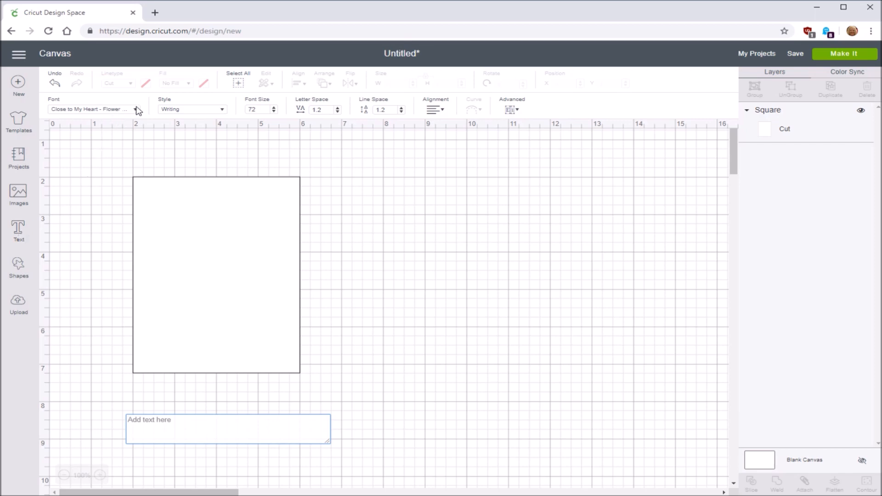
pyautogui.click(138, 110)
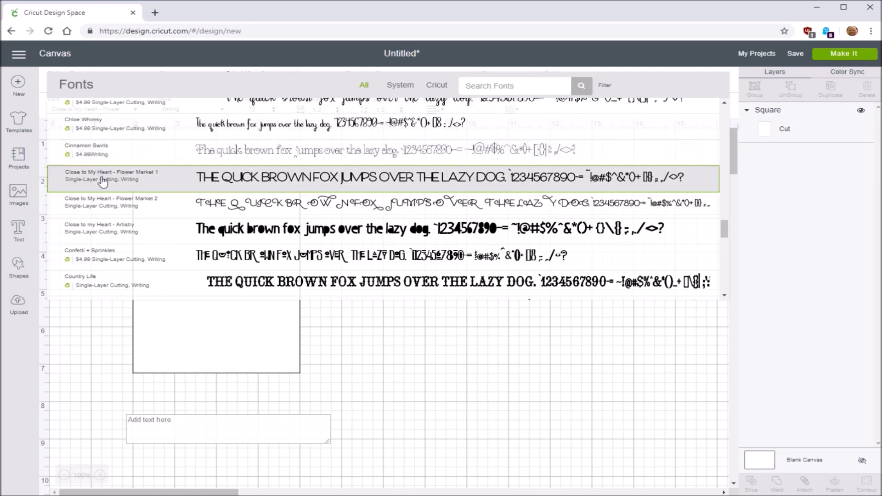
pyautogui.click(128, 182)
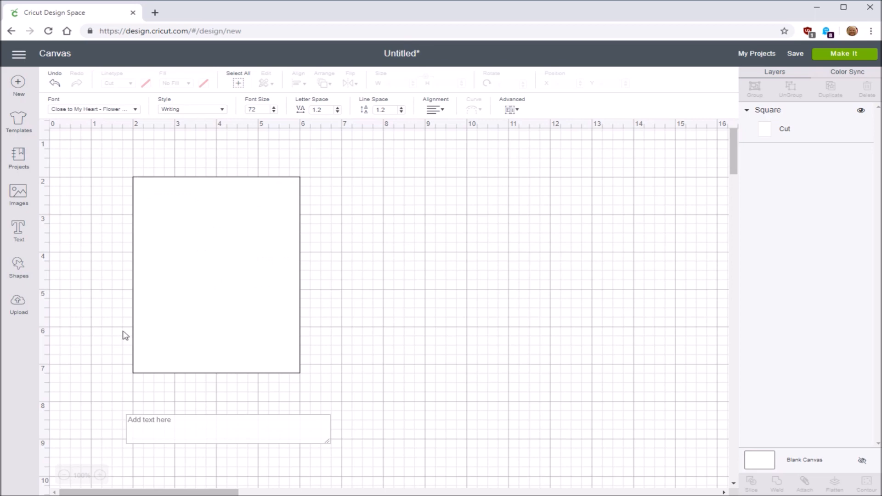
pyautogui.click(162, 421)
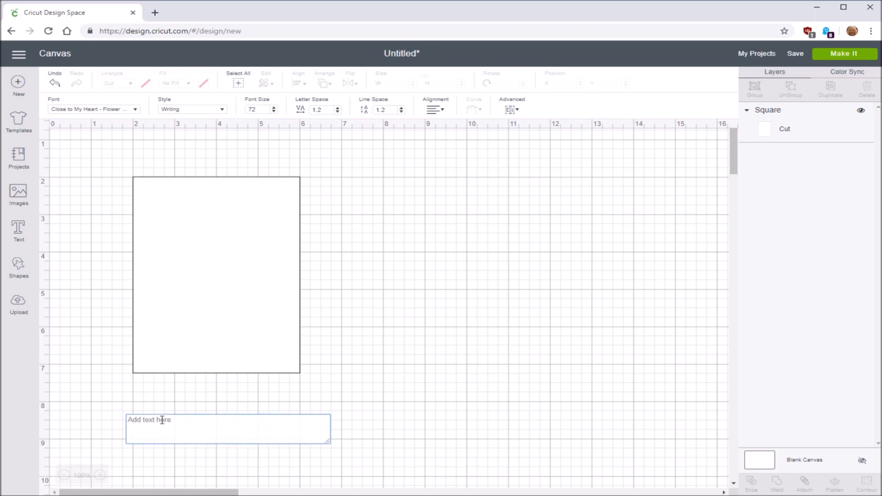
pyautogui.write('Grnadma')
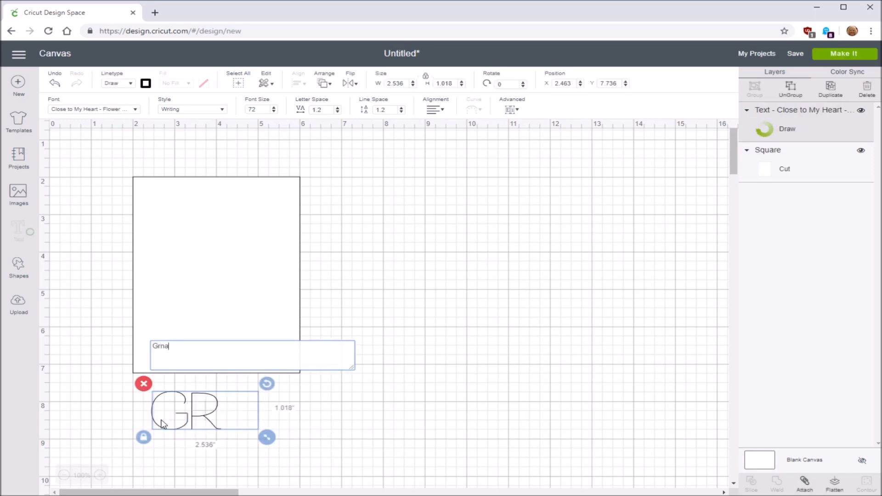
pyautogui.press('BackSpace')
pyautogui.press('BackSpace')
pyautogui.press('BackSpace')
pyautogui.press('BackSpace')
pyautogui.press('BackSpace')
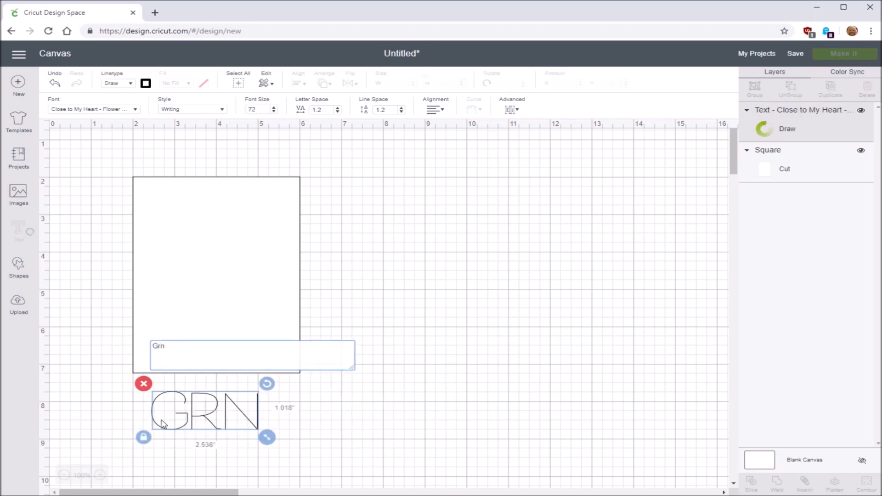
pyautogui.write('andma')
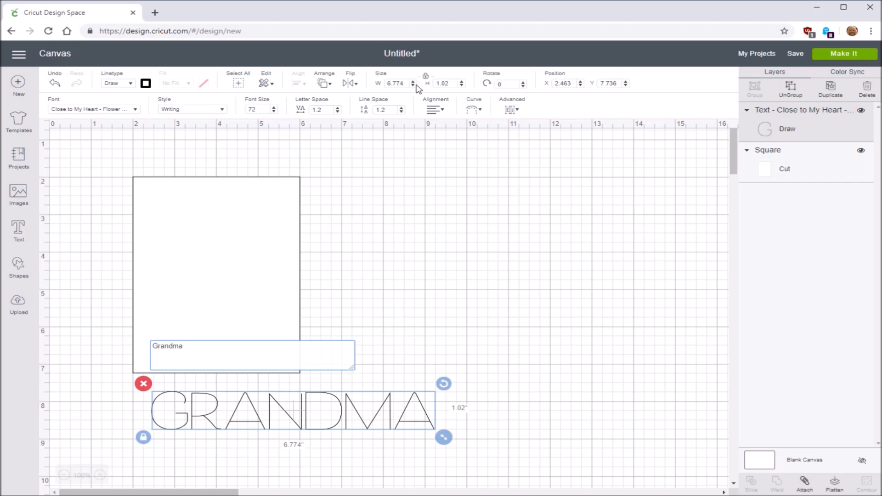
# Set the "Grandma" text's width to 3.5 inches and move it inside the rectangle near its upper edge
pyautogui.click(386, 83)
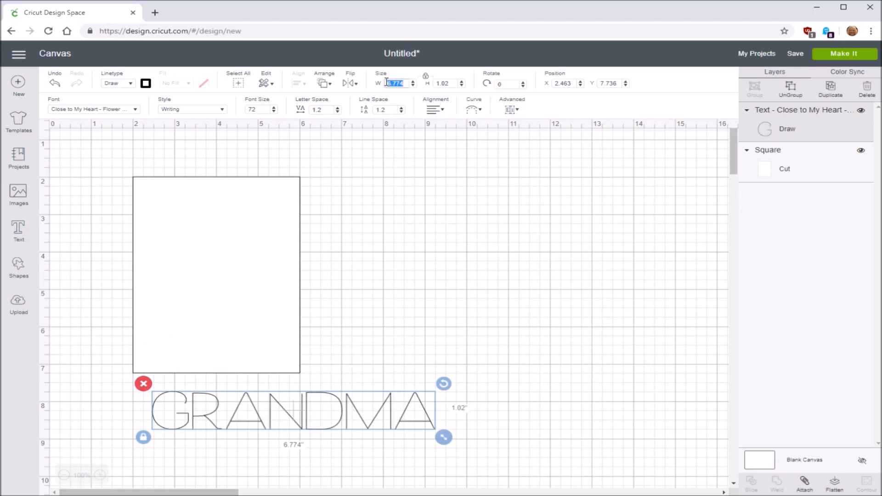
pyautogui.write('3.5')
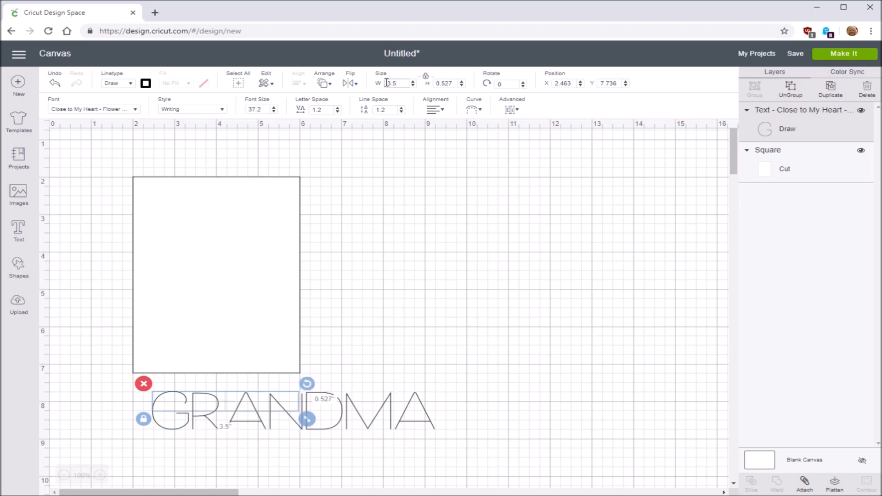
pyautogui.moveTo(228, 406); pyautogui.dragTo(217, 207)
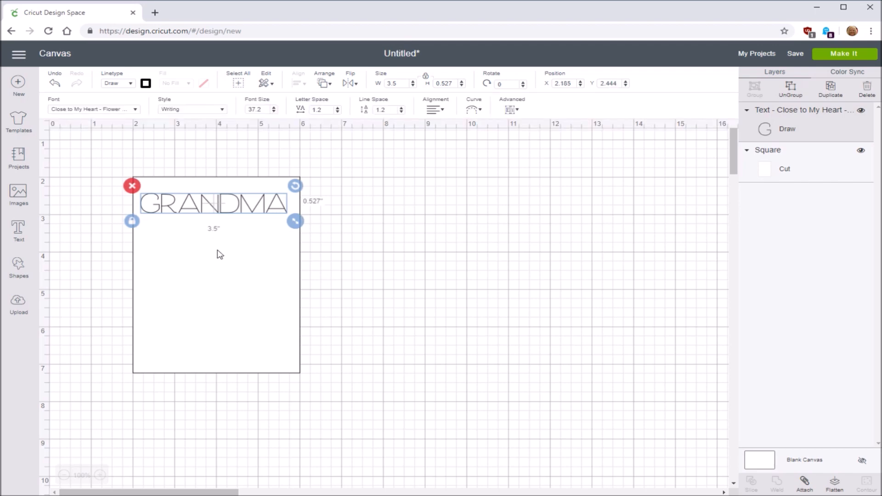
# Add a comma to the end of the "Grandma" text
pyautogui.doubleClick(231, 209)
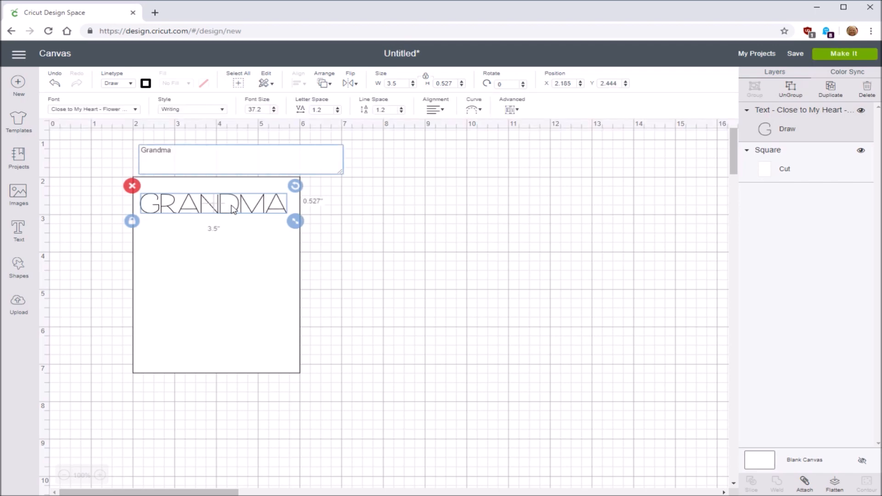
pyautogui.write(',')
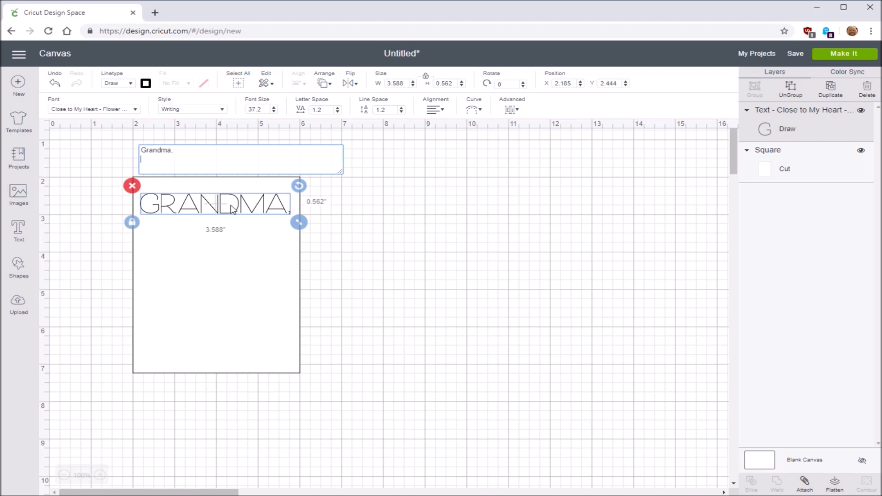
# Add a second text object below the rectangle reading "Happy 103 Birthday"
pyautogui.click(18, 228)
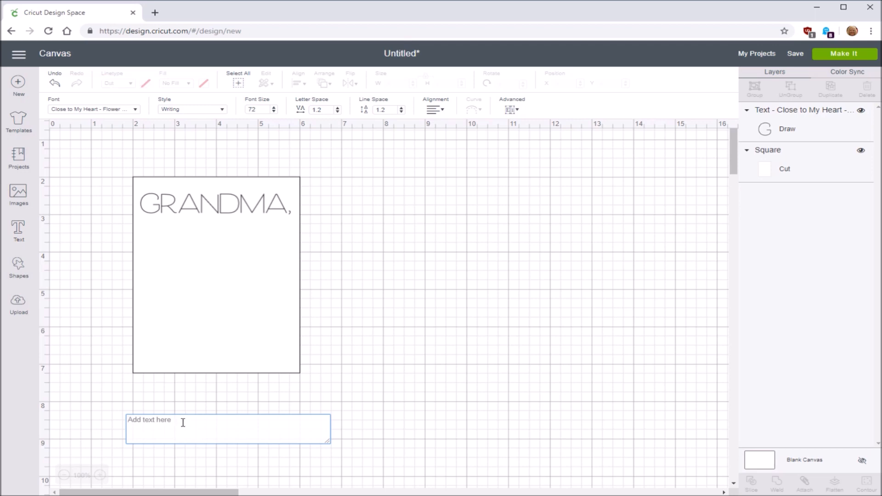
pyautogui.write('H')
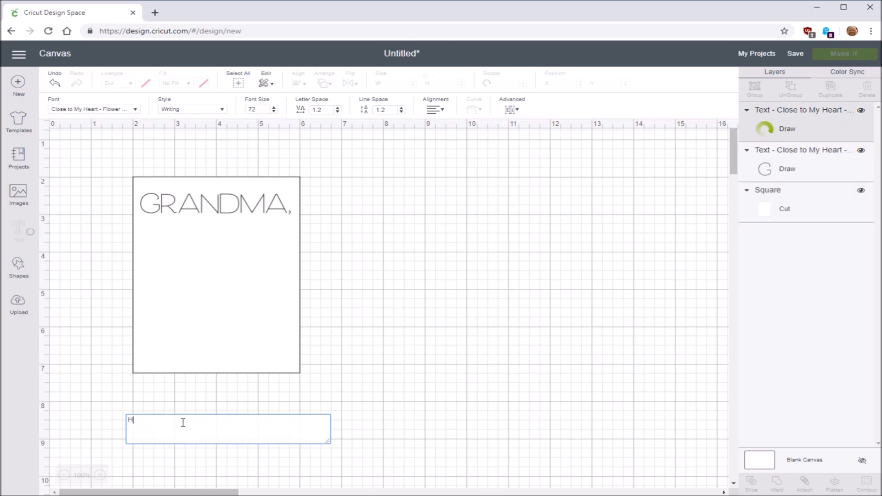
pyautogui.write('appy 103 b')
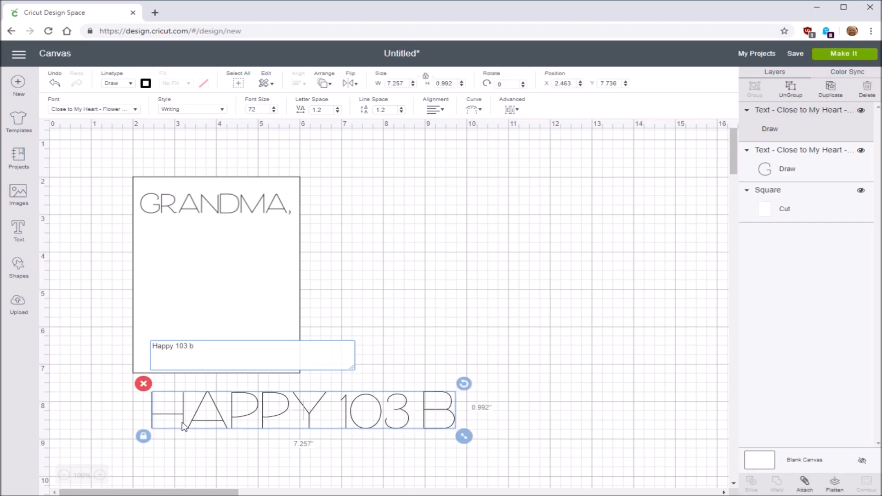
pyautogui.press('BackSpace')
pyautogui.write('Brithday')
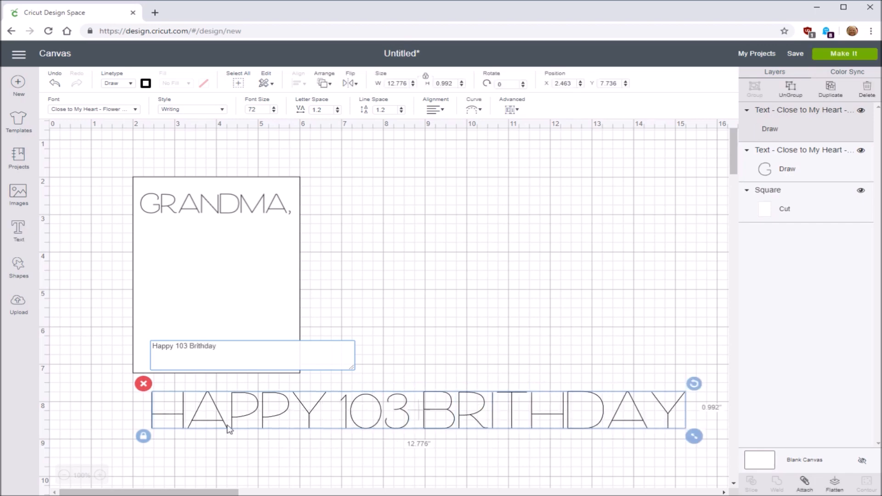
pyautogui.press('BackSpace')
pyautogui.press('BackSpace')
pyautogui.press('BackSpace')
pyautogui.press('BackSpace')
pyautogui.press('BackSpace')
pyautogui.press('BackSpace')
pyautogui.press('BackSpace')
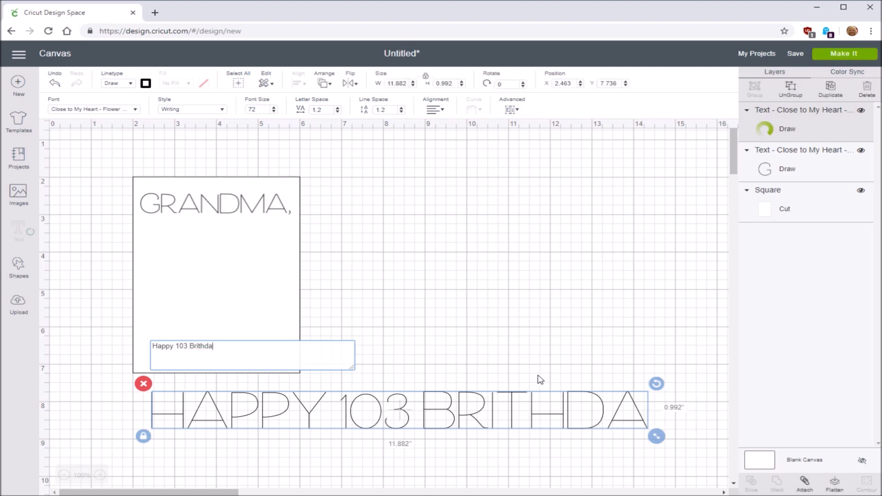
pyautogui.write('irthday')
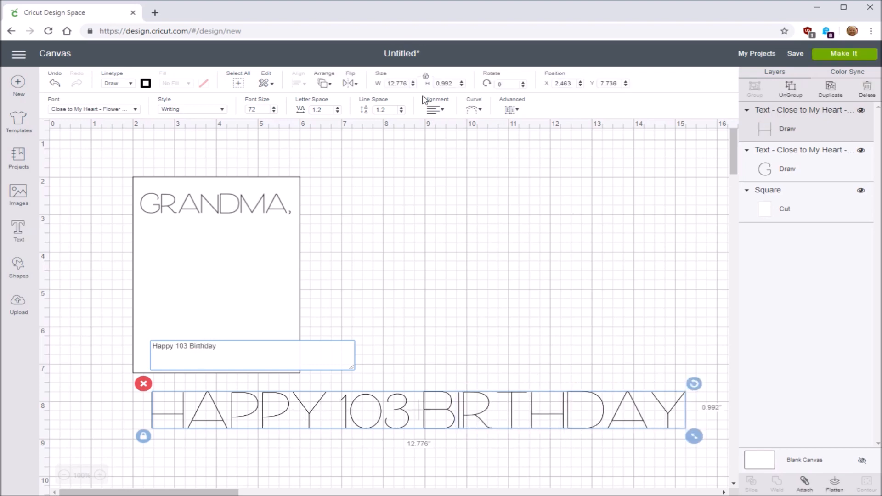
# Set the "Happy 103 Birthday" text's width to 3.5 inches
pyautogui.click(387, 83)
pyautogui.write('3')
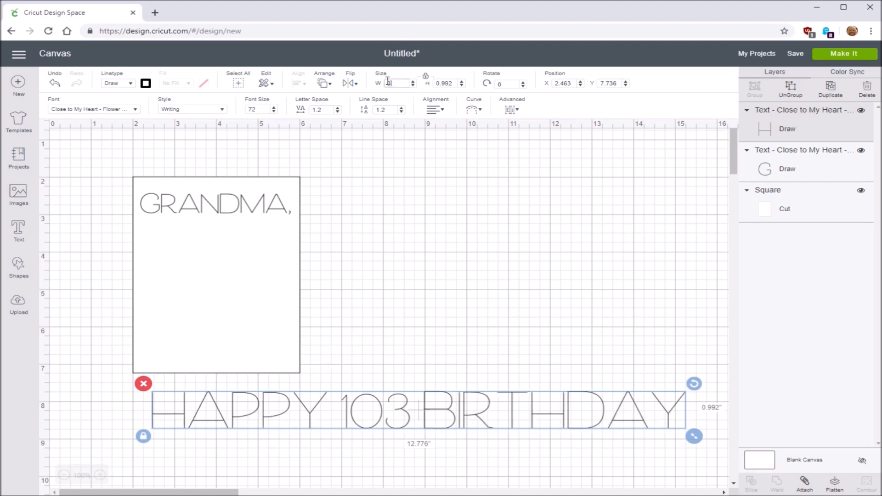
pyautogui.write('.5')
pyautogui.press('Return')
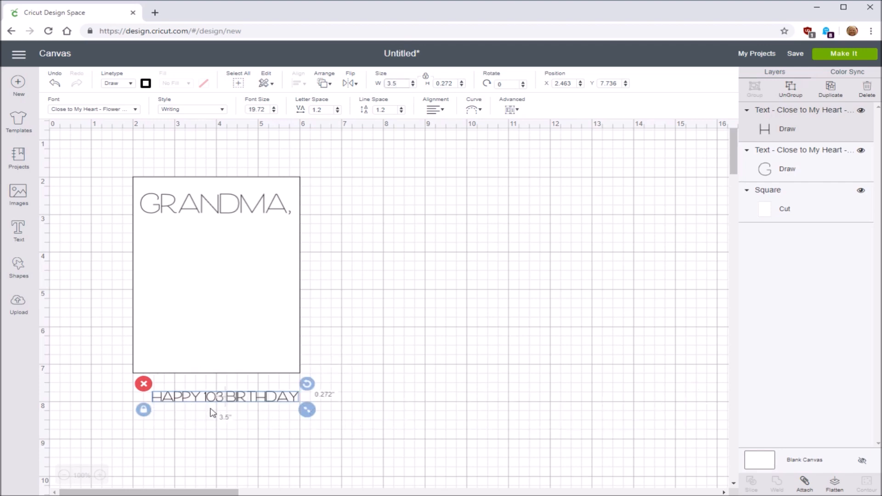
# Move the "Happy 103 Birthday" text into the rectangle just below "Grandma," and deselect it
pyautogui.moveTo(223, 404); pyautogui.dragTo(225, 307)
pyautogui.click(224, 409)
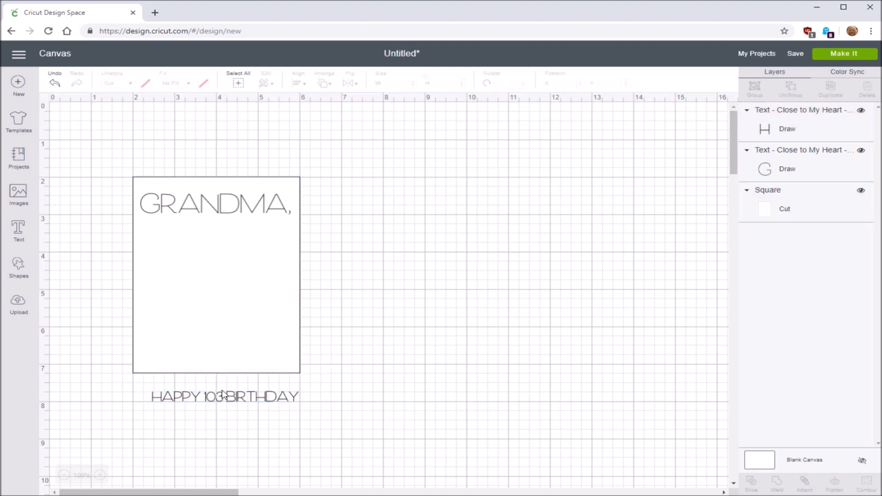
pyautogui.moveTo(223, 404); pyautogui.dragTo(209, 240)
pyautogui.doubleClick(270, 248)
pyautogui.click(379, 277)
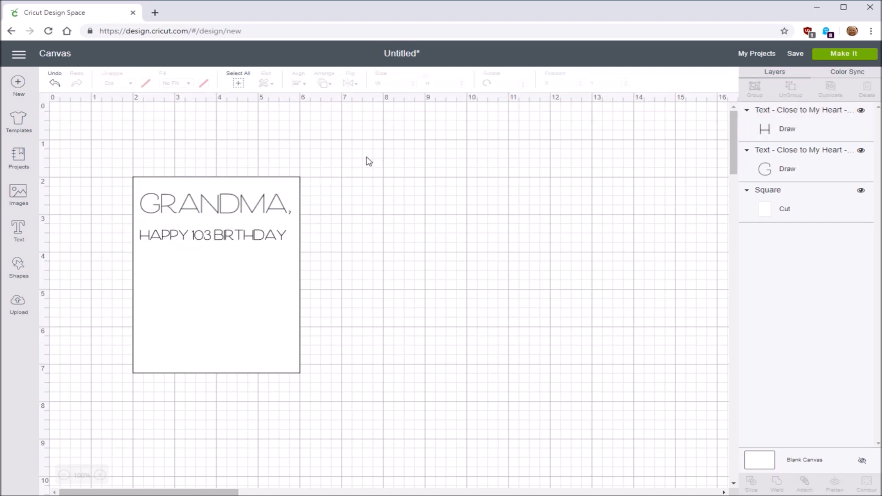
# Unlock the proportions of the "Happy 103 Birthday" text and set its height to 0.4 inches
pyautogui.click(277, 239)
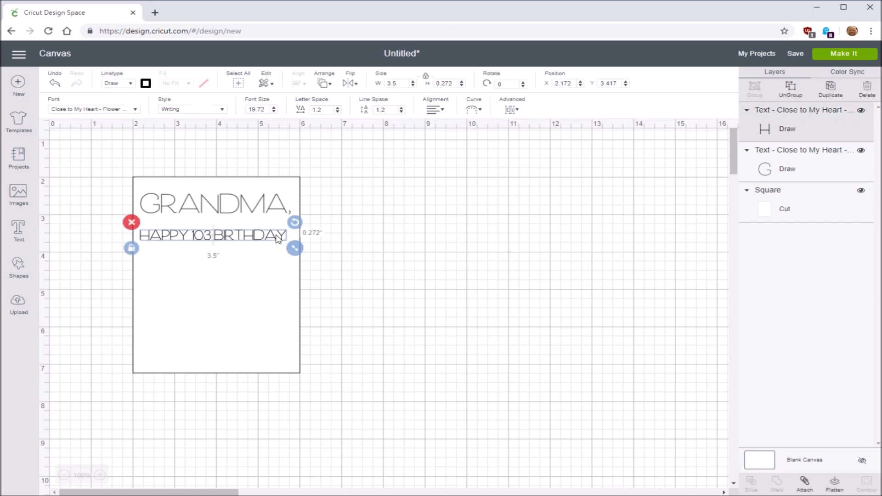
pyautogui.click(426, 78)
pyautogui.click(462, 85)
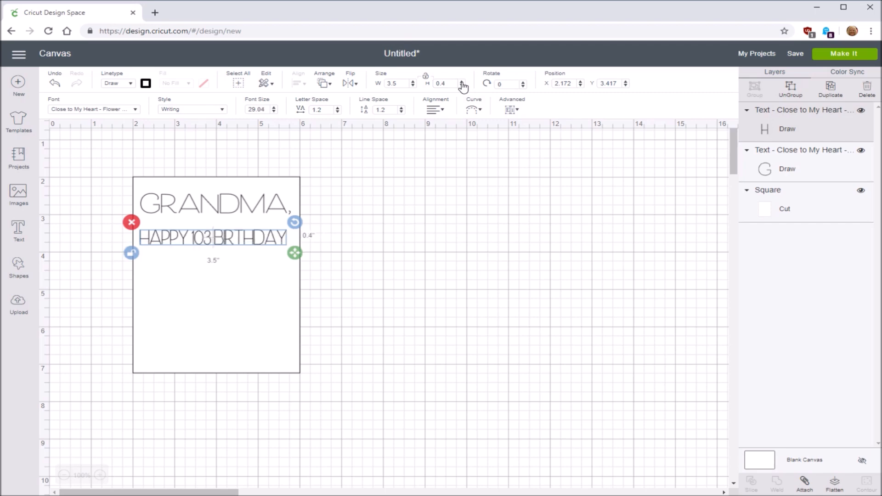
pyautogui.click(462, 84)
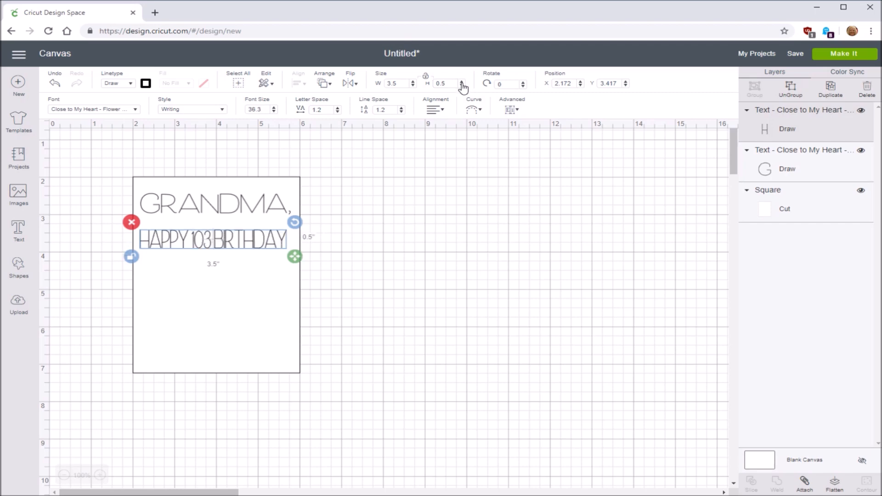
pyautogui.click(462, 86)
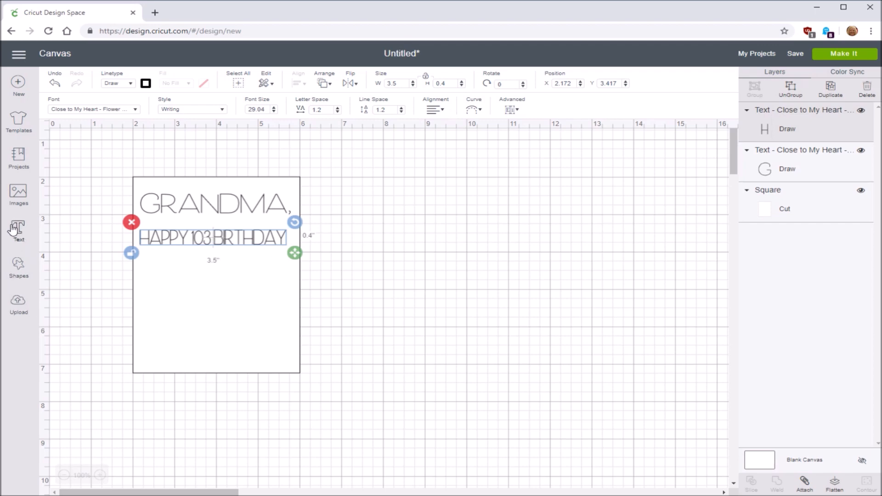
# Add a third text object below the rectangle reading "Stay strong"
pyautogui.click(13, 228)
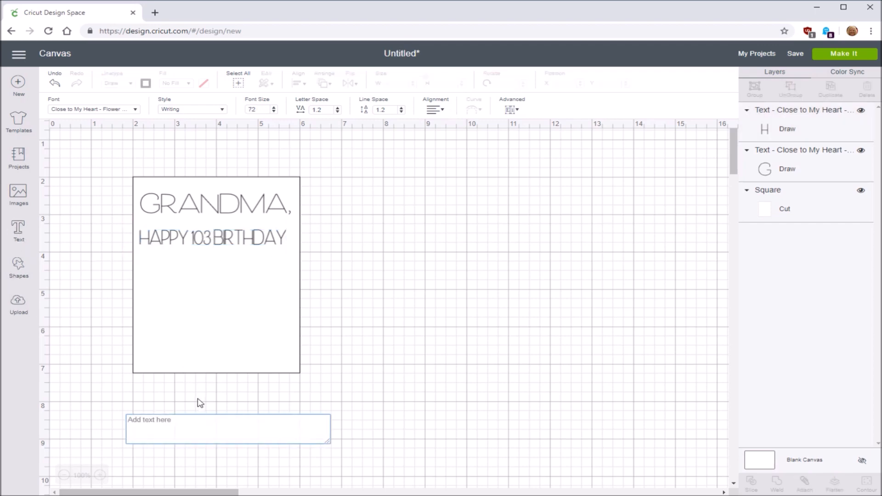
pyautogui.write('Stay ')
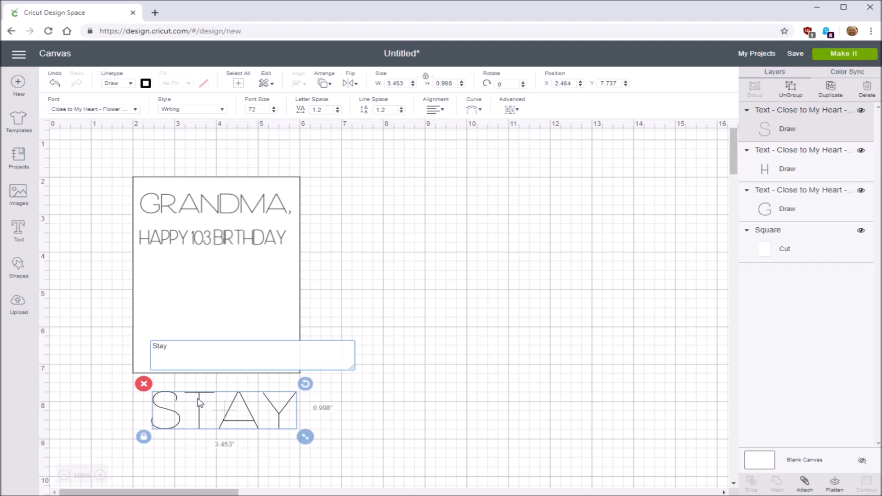
pyautogui.write('strong')
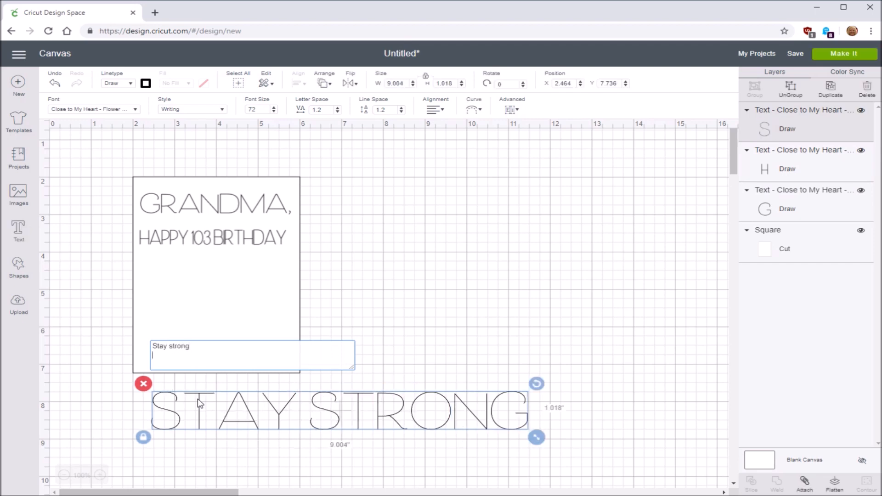
pyautogui.press('Return')
# Set the "Stay strong" text's width to 3.5 inches and move it into the rectangle below "Happy 103 Birthday"
pyautogui.moveTo(409, 83); pyautogui.dragTo(383, 88)
pyautogui.write('3.5')
pyautogui.press('Return')
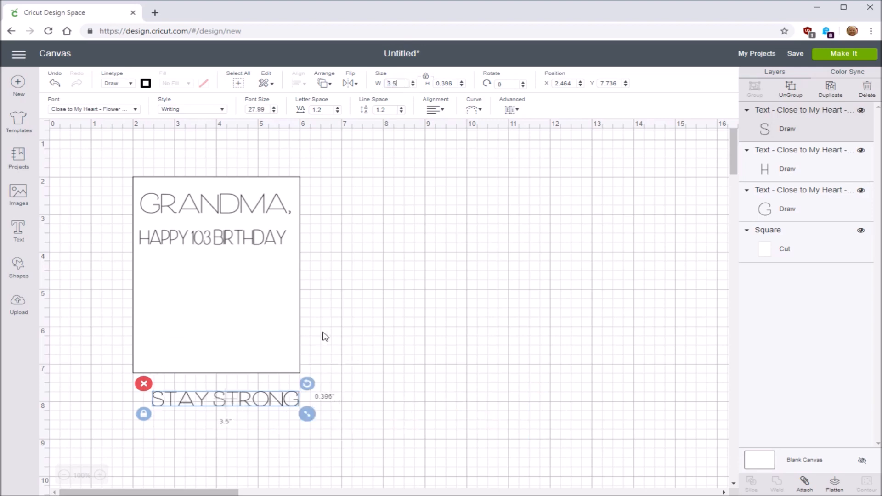
pyautogui.moveTo(255, 401); pyautogui.dragTo(241, 252)
# Add a text object reading "and" below the rectangle and set its width to 1.75 inches
pyautogui.click(18, 232)
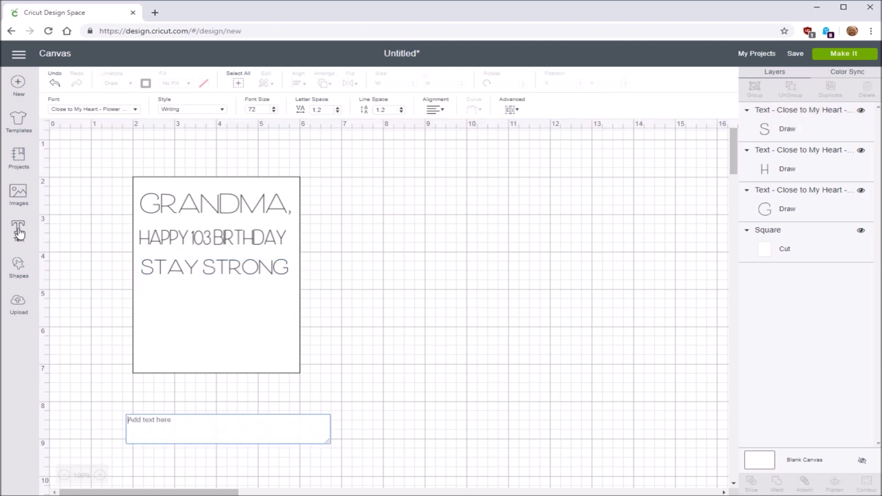
pyautogui.write('and')
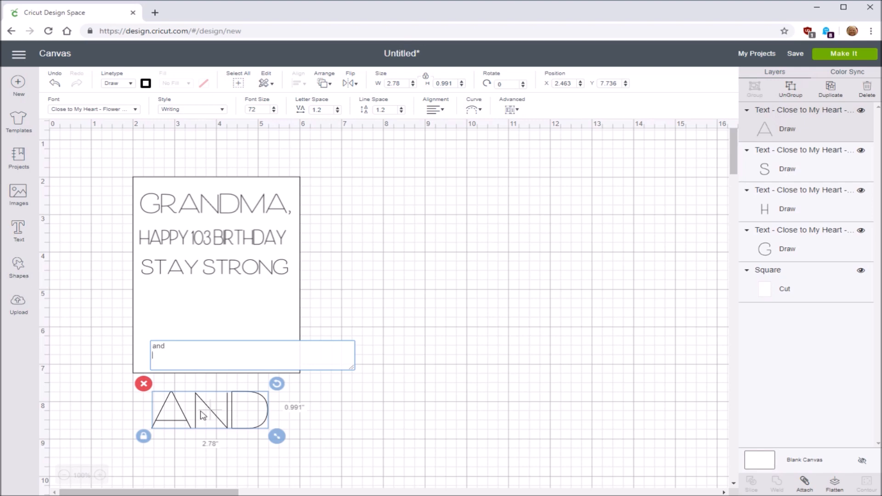
pyautogui.doubleClick(405, 83)
pyautogui.write('3.5')
pyautogui.press('Return')
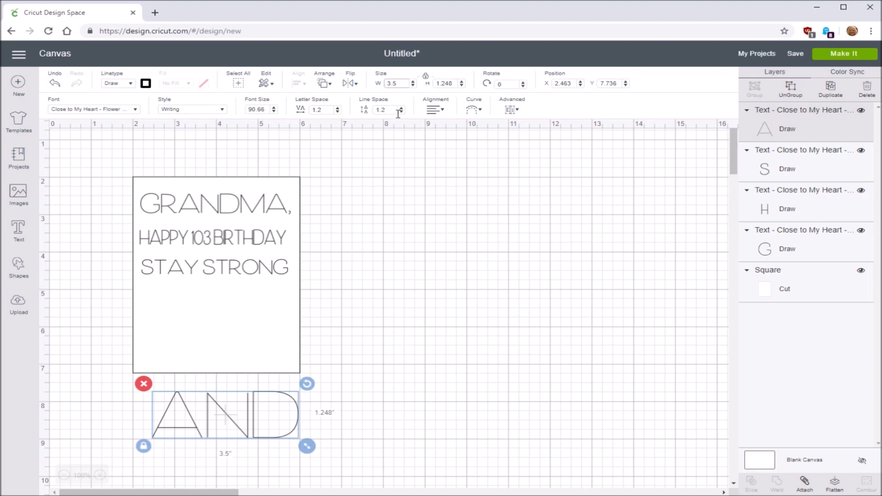
pyautogui.write('2.0')
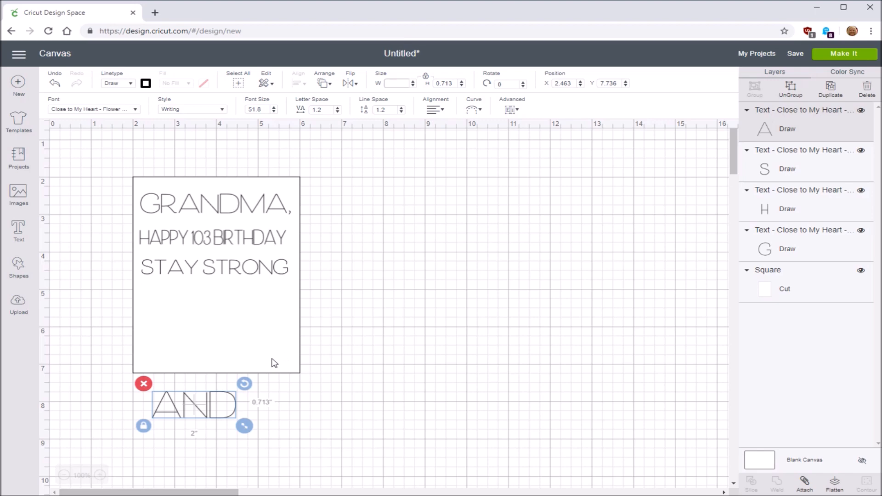
pyautogui.write('1.75')
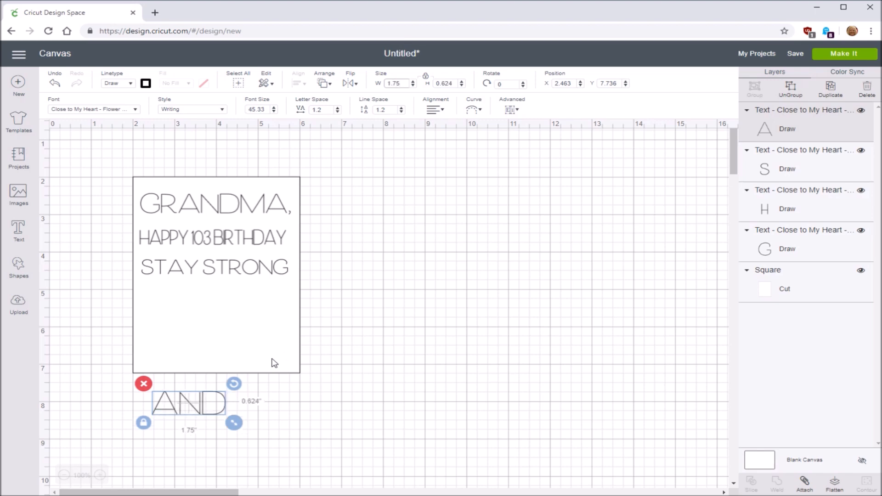
# Move the "and" text into the rectangle below "Stay strong" and reduce its width to 1 inch
pyautogui.moveTo(197, 419); pyautogui.dragTo(213, 308)
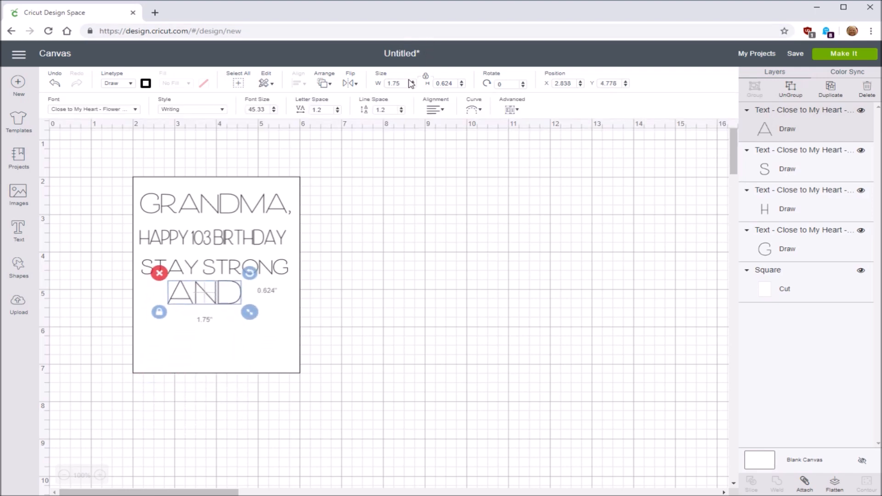
pyautogui.moveTo(400, 84); pyautogui.dragTo(373, 85)
pyautogui.write('1.5')
pyautogui.press('Return')
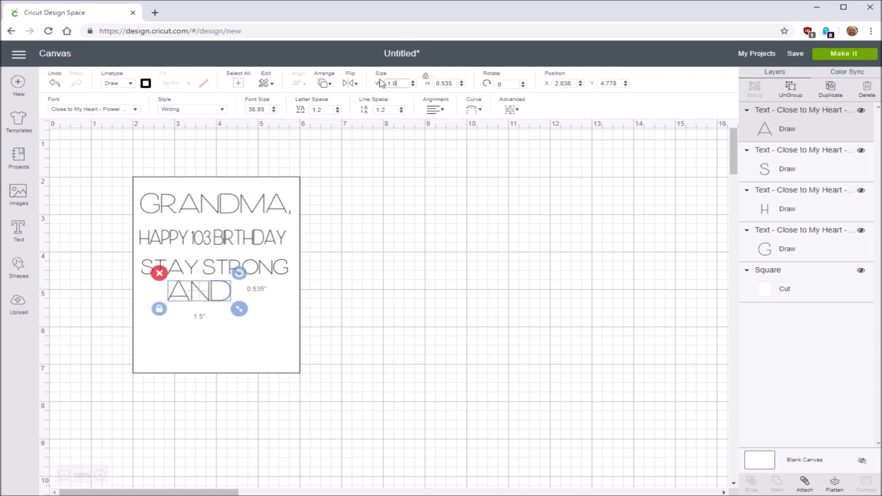
pyautogui.press('Return')
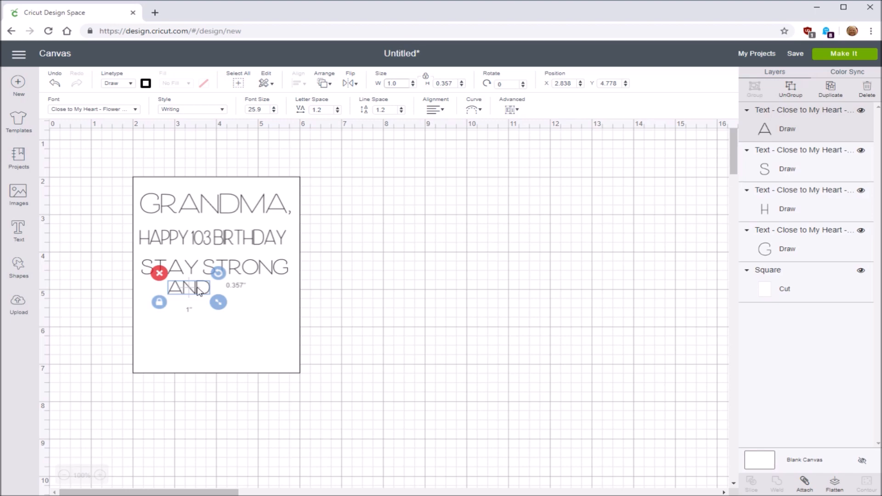
# Add a text object reading "sassy" below the rectangle and set its width to 2 inches
pyautogui.click(17, 230)
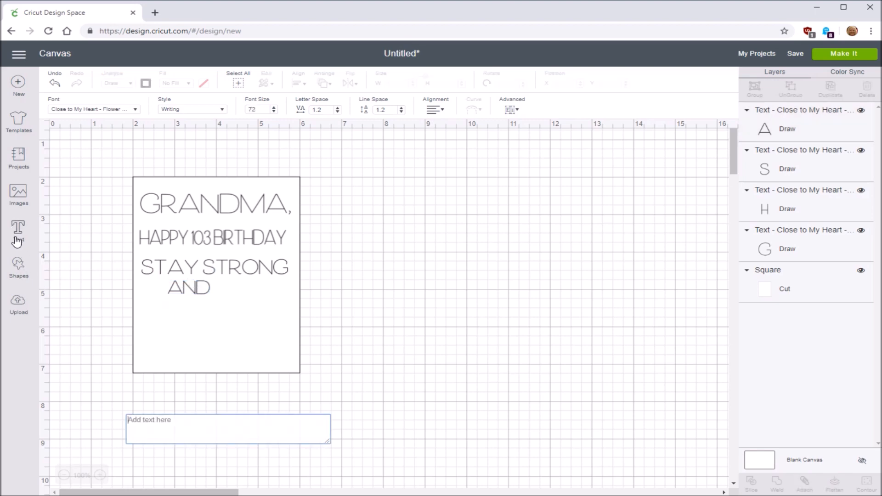
pyautogui.write('sassy')
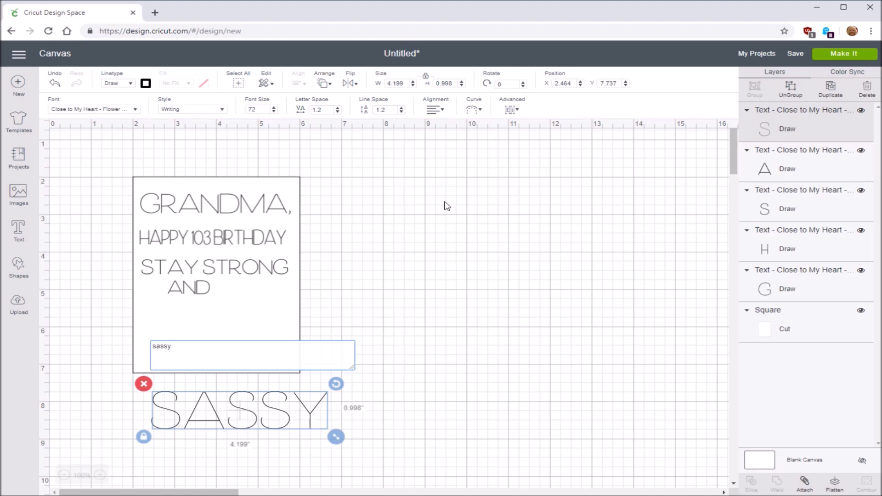
pyautogui.click(407, 84)
pyautogui.moveTo(408, 84); pyautogui.dragTo(379, 88)
pyautogui.write('3.0')
pyautogui.press('Return')
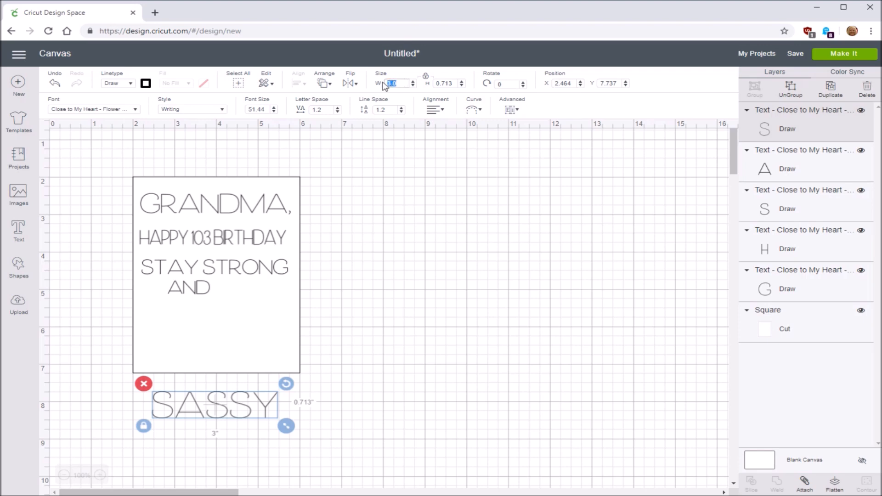
pyautogui.press('Return')
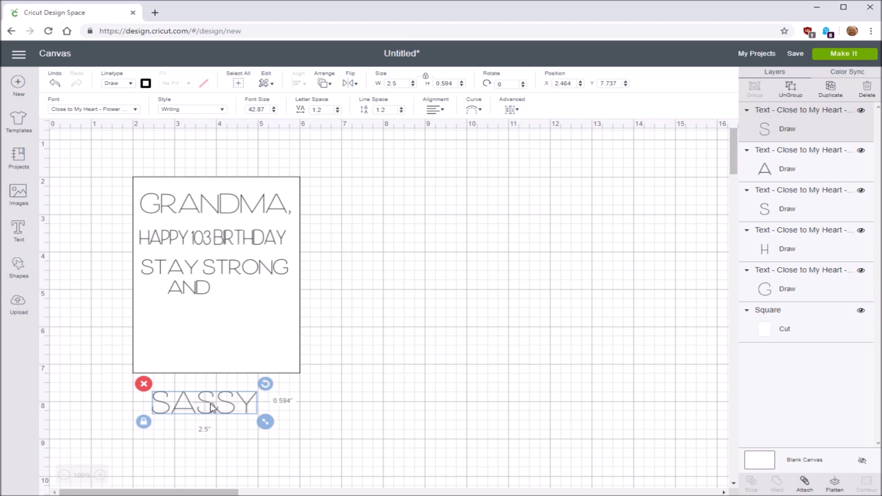
pyautogui.click(385, 82)
pyautogui.press('Return')
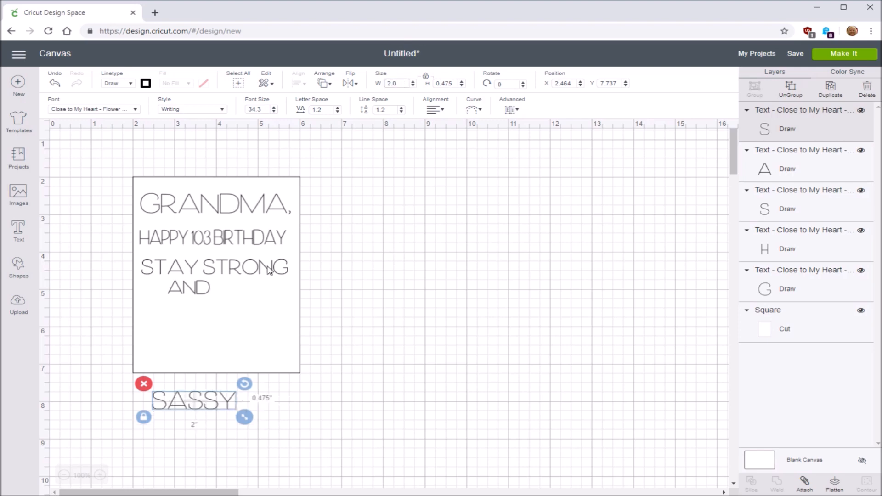
# Move the "sassy" text on its own into the rectangle just below "and", and deselect it
pyautogui.doubleClick(205, 401)
pyautogui.click(204, 337)
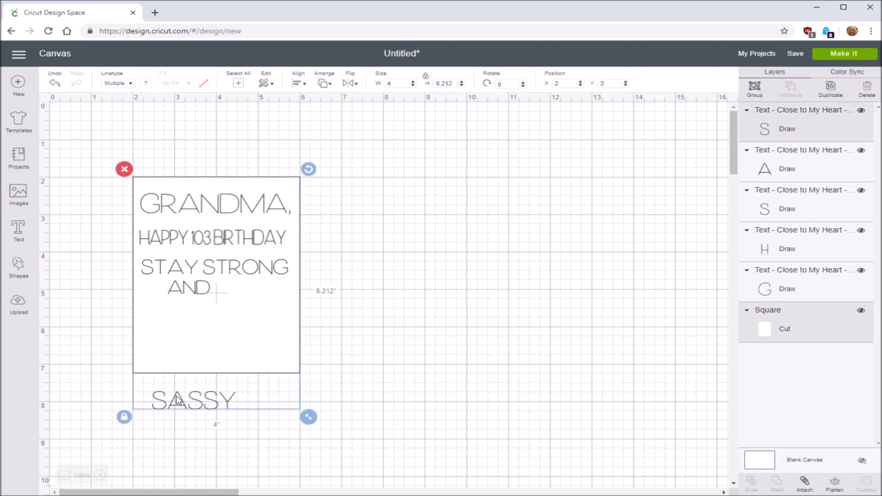
pyautogui.click(182, 431)
pyautogui.click(191, 403)
pyautogui.moveTo(191, 403); pyautogui.dragTo(205, 315)
pyautogui.click(101, 212)
# Select the rectangle with all five text lines and center them horizontally on each other
pyautogui.moveTo(99, 159); pyautogui.dragTo(344, 408)
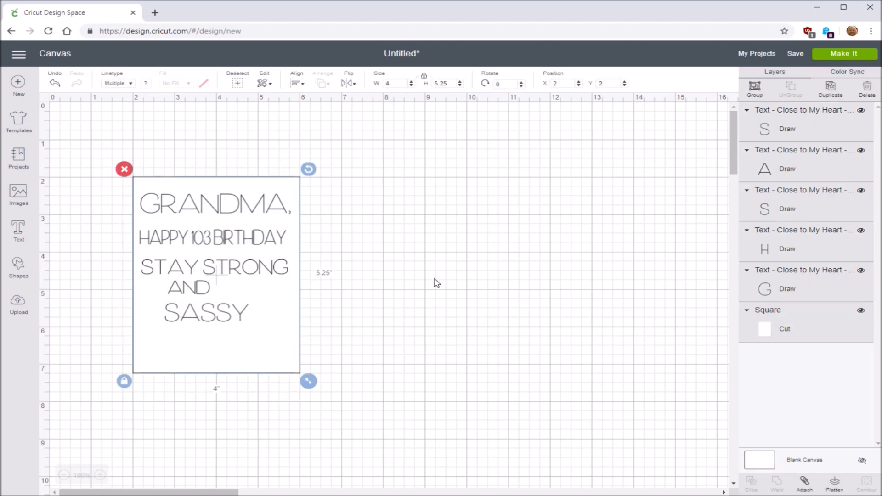
pyautogui.click(304, 85)
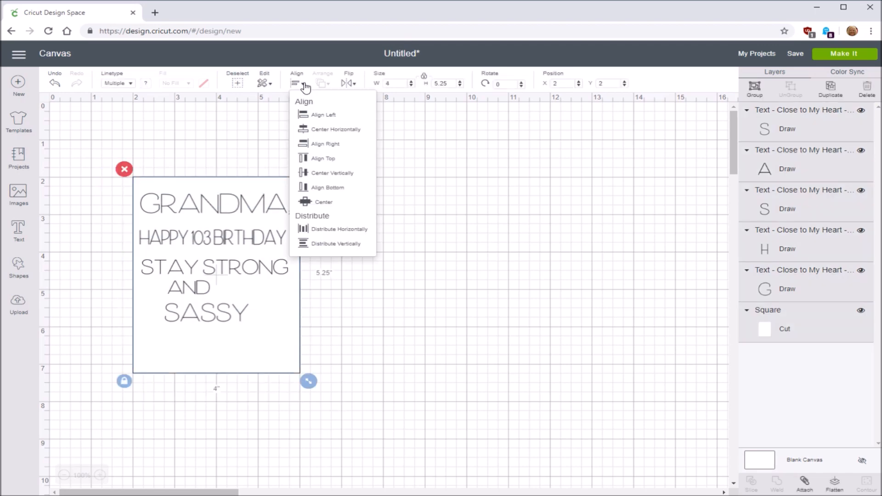
pyautogui.click(316, 133)
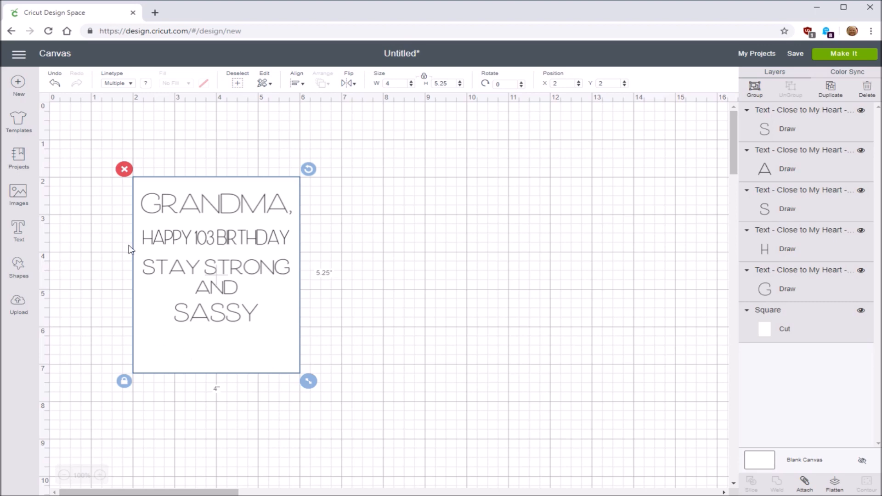
# Insert the single rose line drawing with leaves from the Anna's Garden Cards and Embellishments image cartridge
pyautogui.click(17, 194)
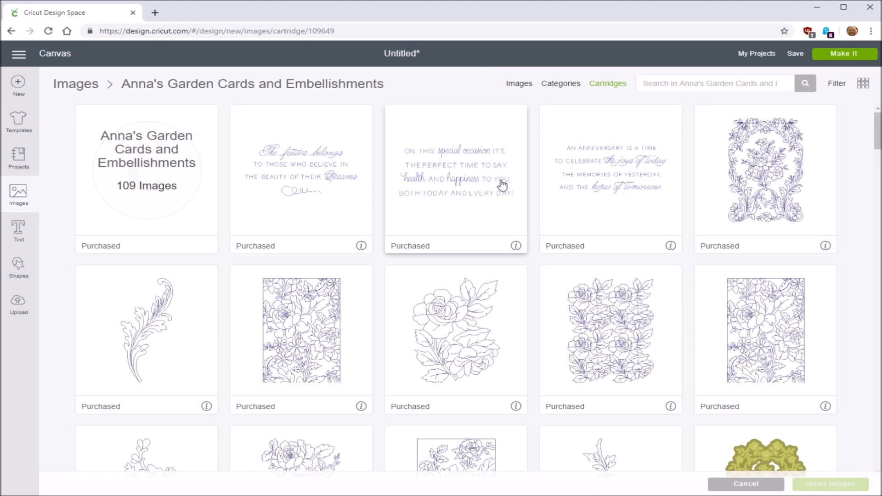
pyautogui.scroll(-8, 615, 349)
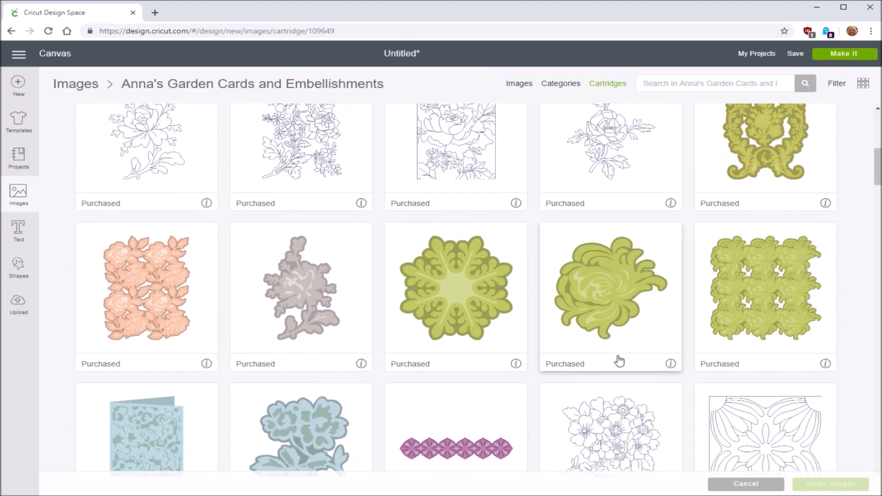
pyautogui.scroll(-14, 619, 361)
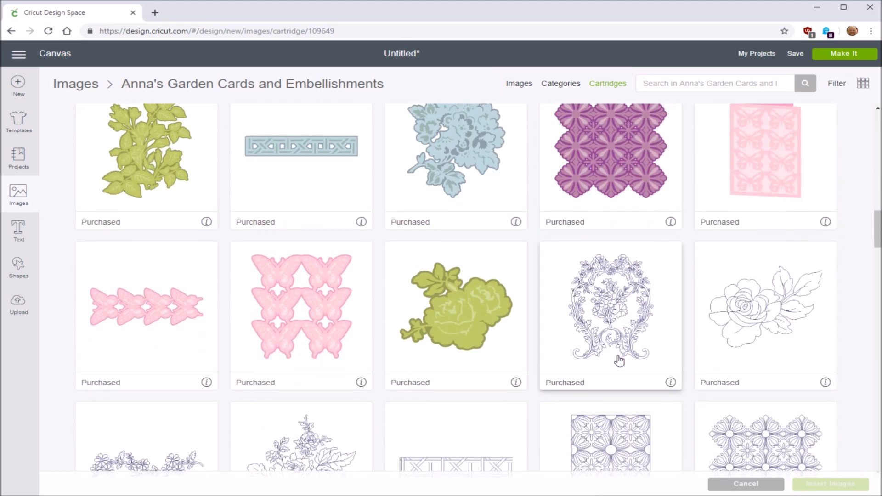
pyautogui.click(758, 320)
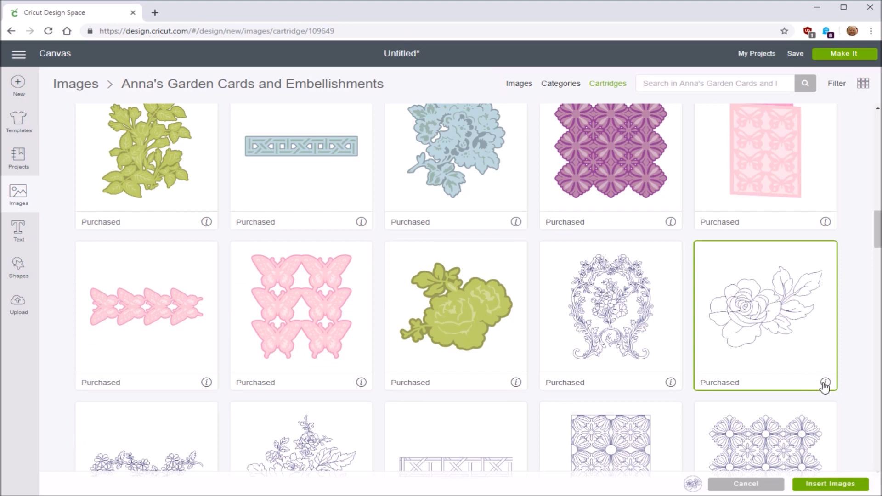
pyautogui.click(826, 485)
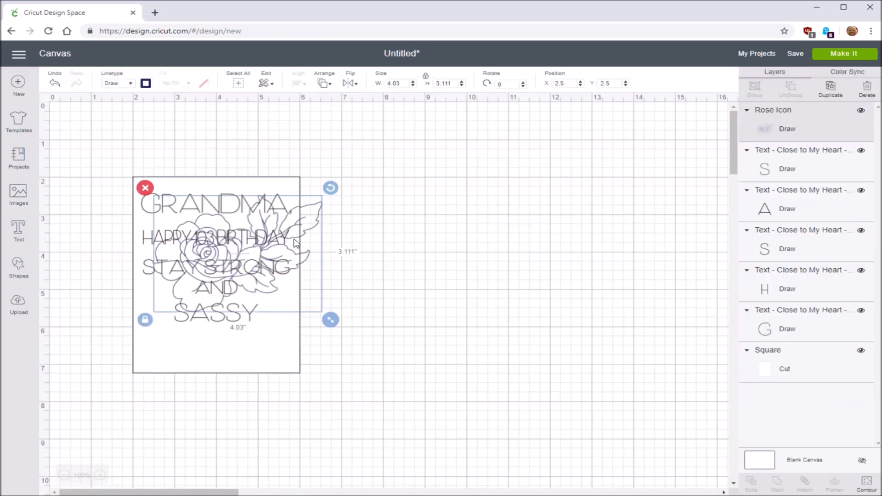
# Set the rose drawing's width to 1.5 inches and place it in the rectangle's lower-left corner
pyautogui.moveTo(314, 214); pyautogui.dragTo(472, 222)
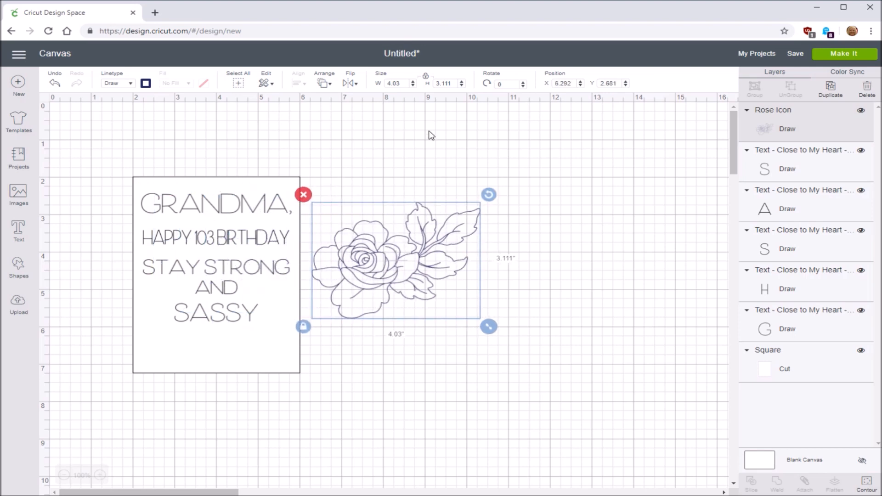
pyautogui.moveTo(404, 83); pyautogui.dragTo(379, 84)
pyautogui.press('Return')
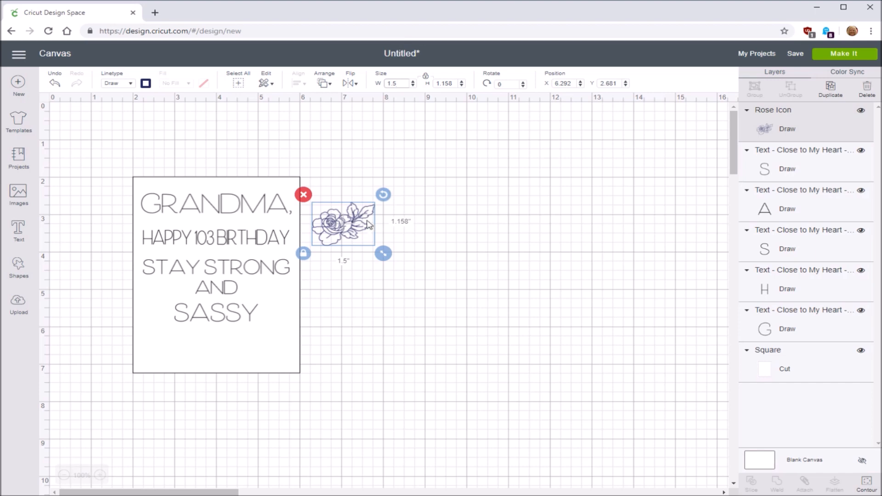
pyautogui.moveTo(351, 225); pyautogui.dragTo(175, 352)
# Attach the rose, all text lines and the rectangle together, and send the design to the mat preview
pyautogui.moveTo(82, 157); pyautogui.dragTo(368, 417)
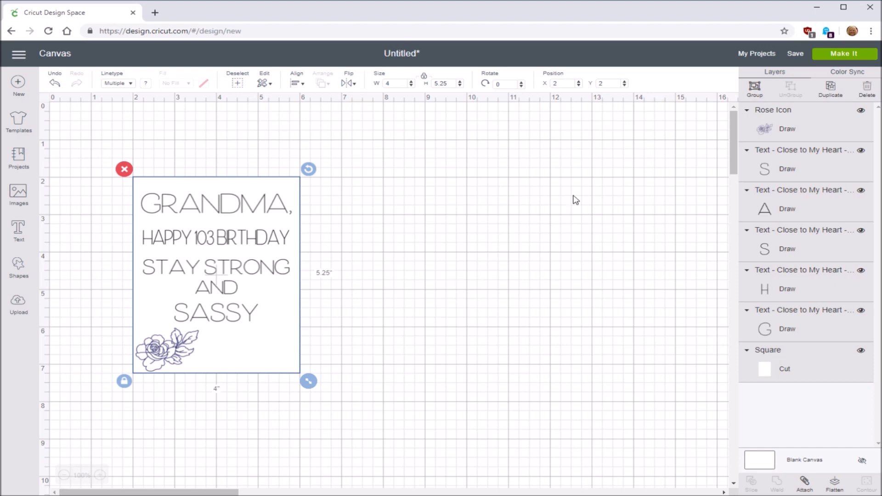
pyautogui.click(805, 482)
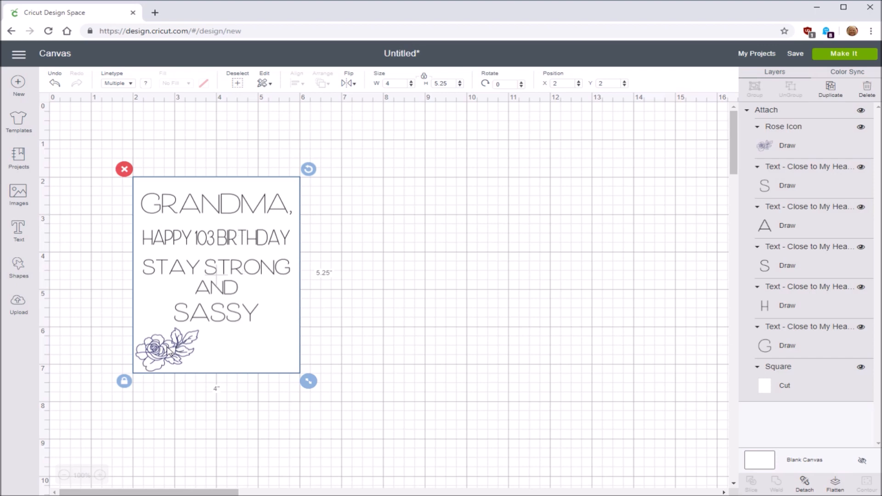
pyautogui.click(843, 53)
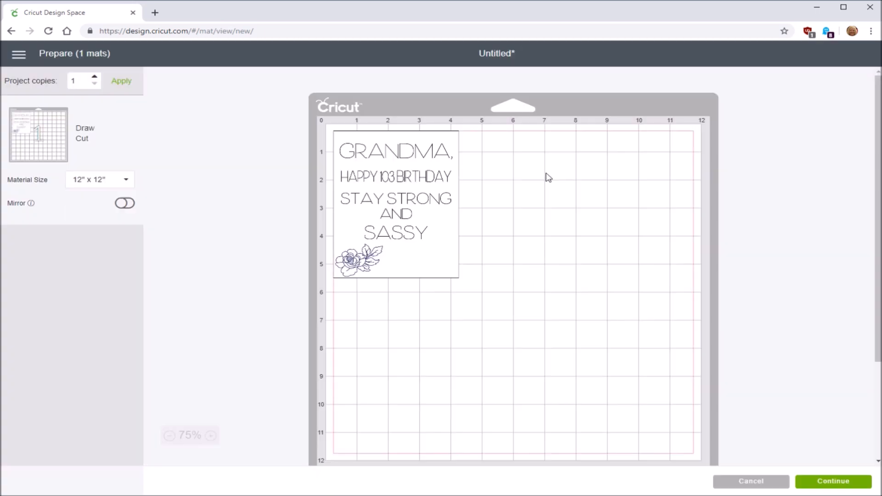